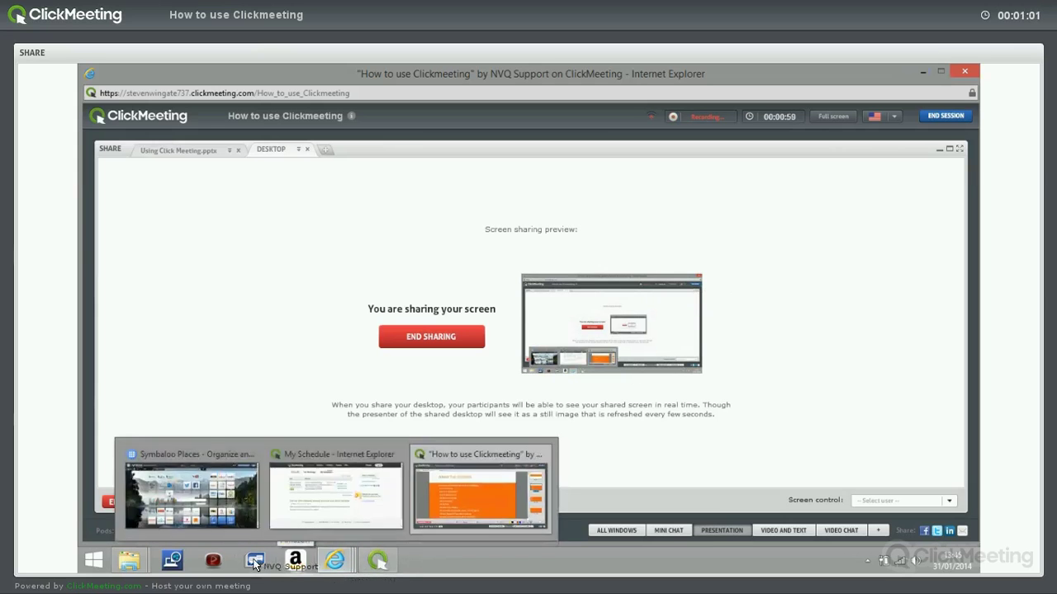
- Bring up the meeting schedule and start hosting a new meeting scheduled for later
mouse_move(326, 570)
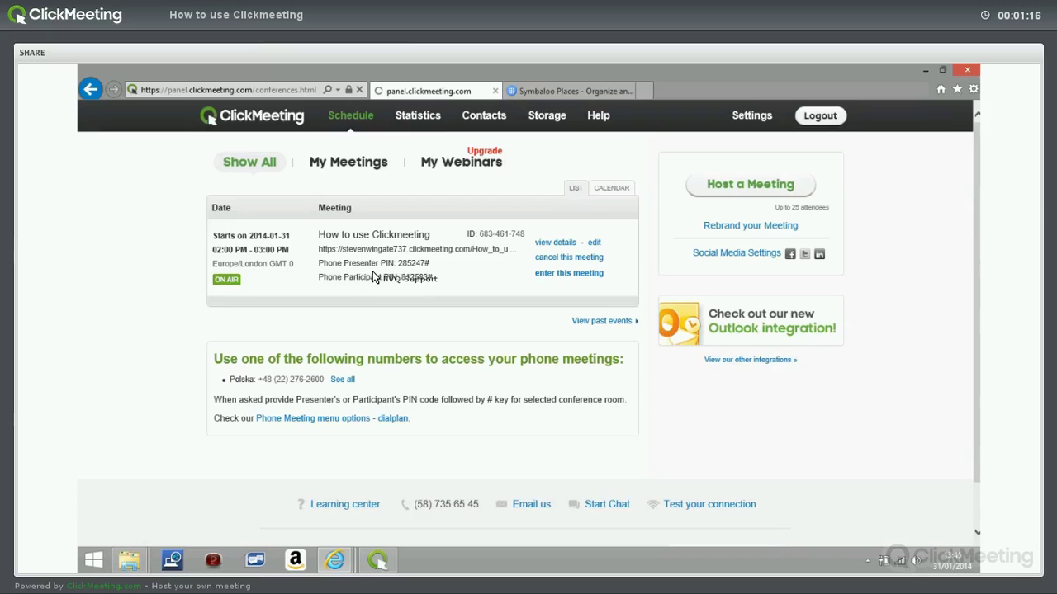
click(730, 186)
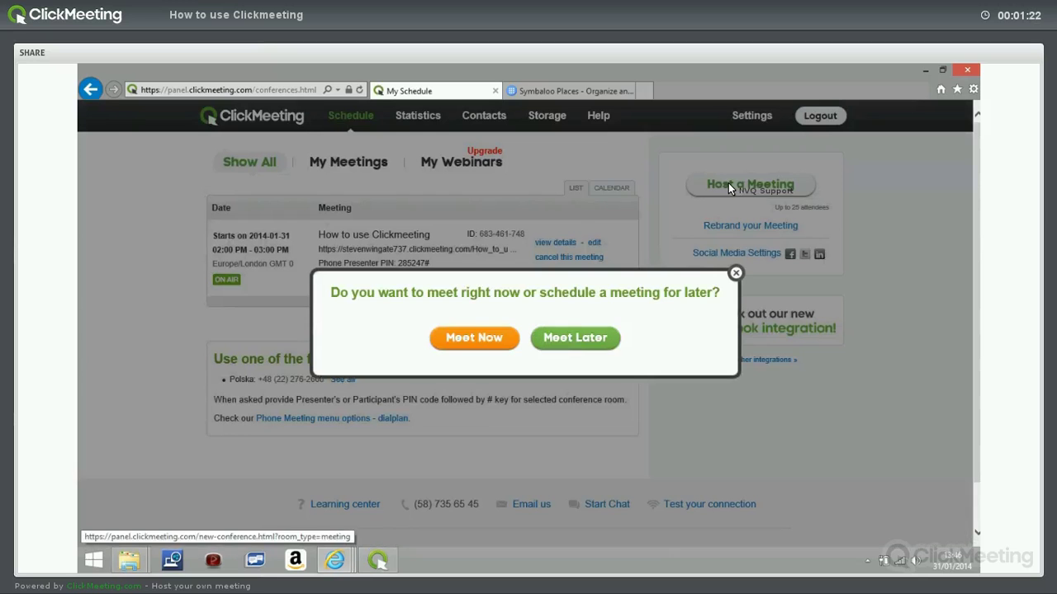
click(562, 345)
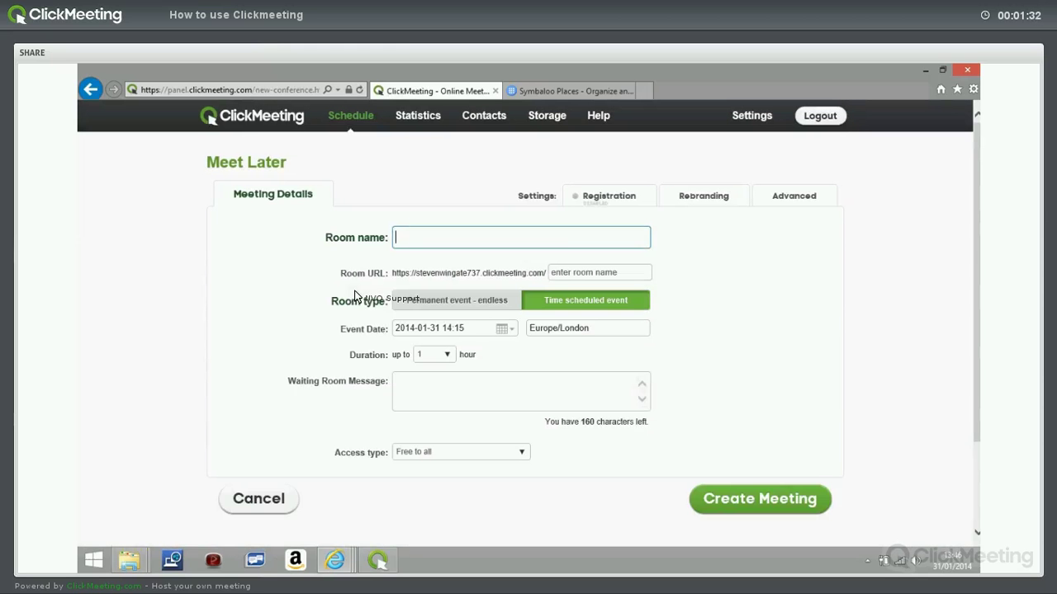
- Name the room "How to use e247 website", leave access free to all, and create the meeting
text(How to use 324)
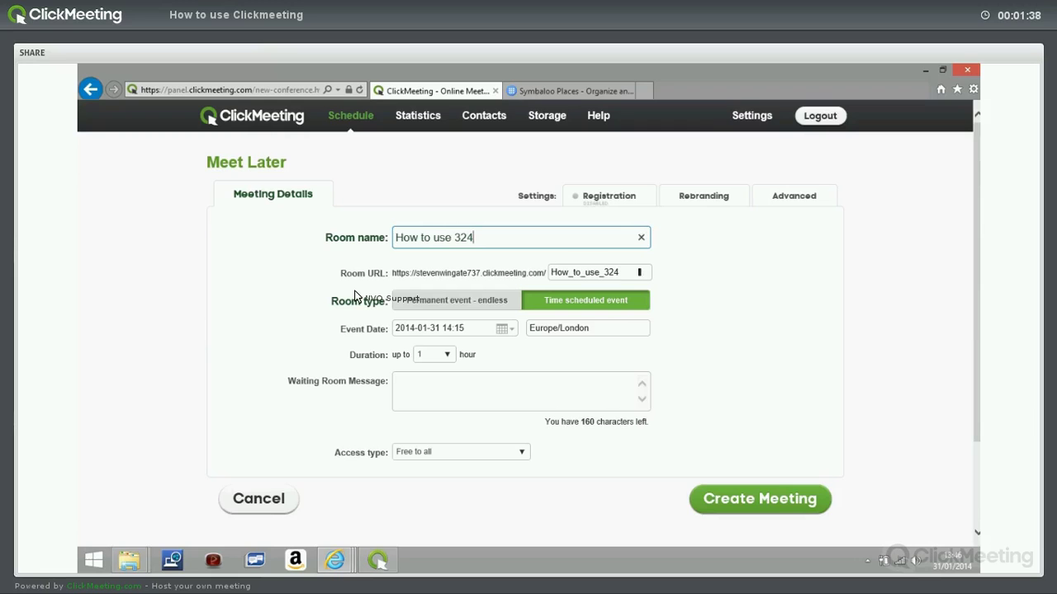
key(BackSpace)
key(BackSpace)
key(BackSpace)
text(e)
text(247)
text( e)
key(BackSpace)
text(website)
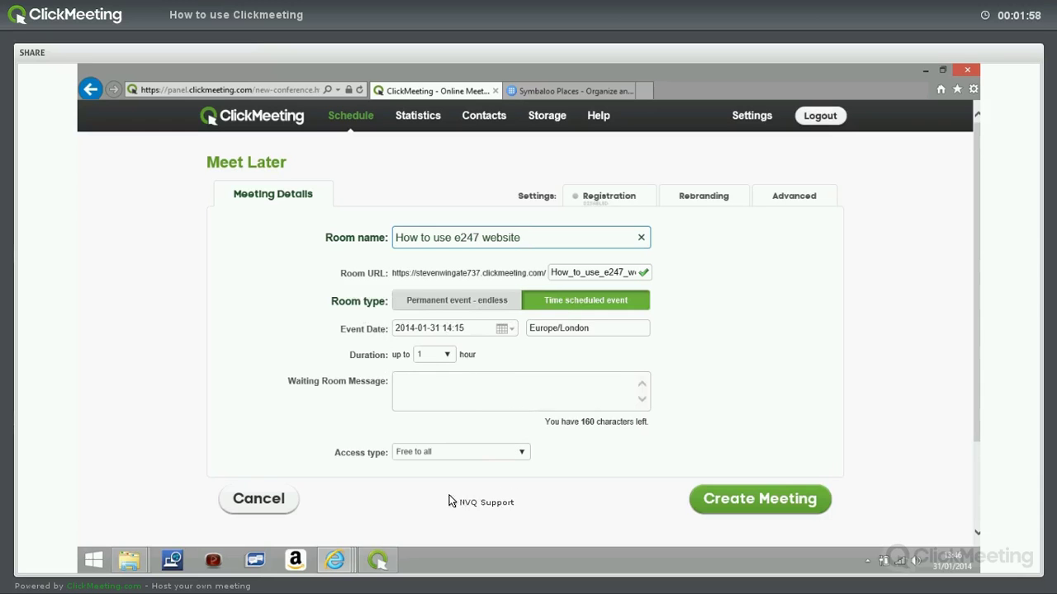
click(441, 456)
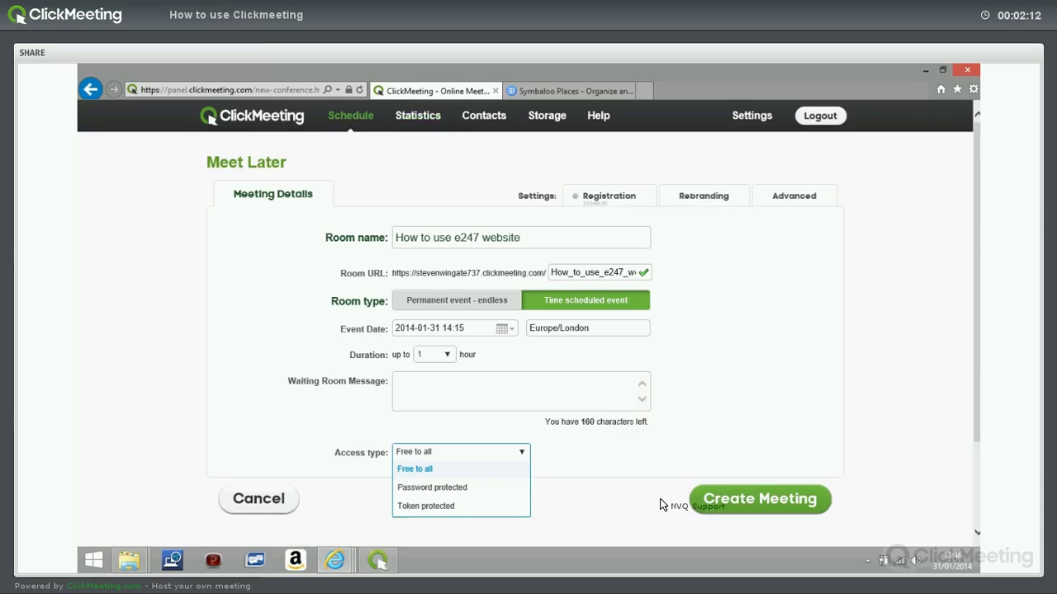
click(724, 507)
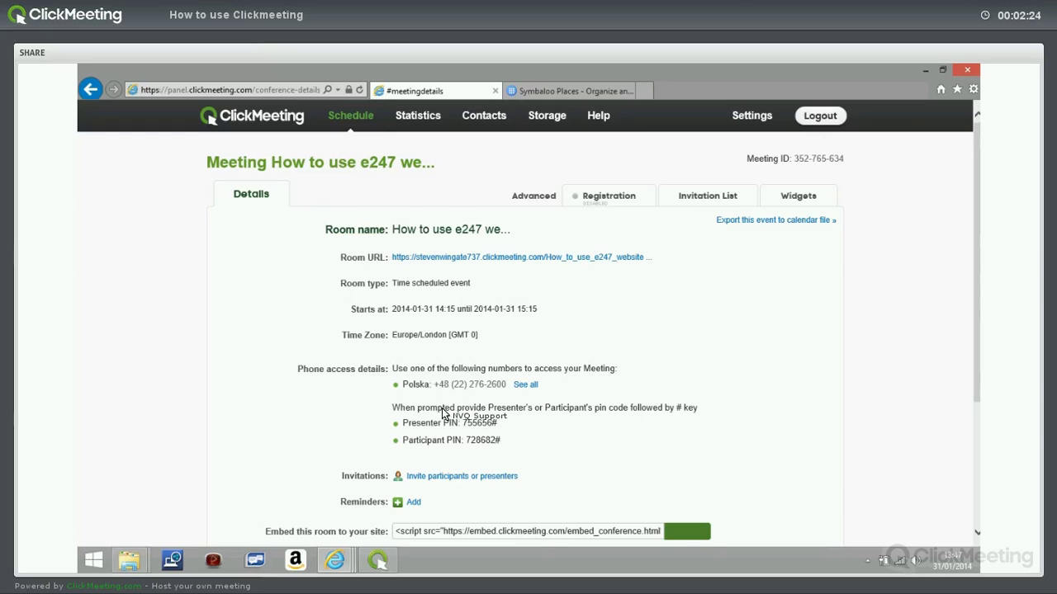
- Try to join the new meeting from its details page, and back out of the parallel-sessions offer
scroll(443, 413, down, 1)
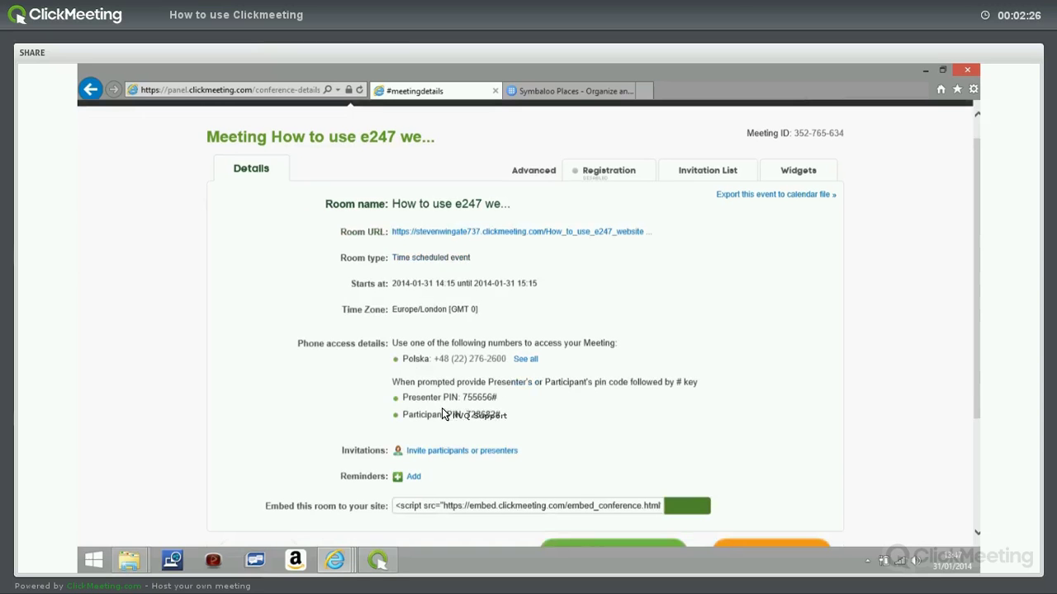
scroll(443, 414, up, 1)
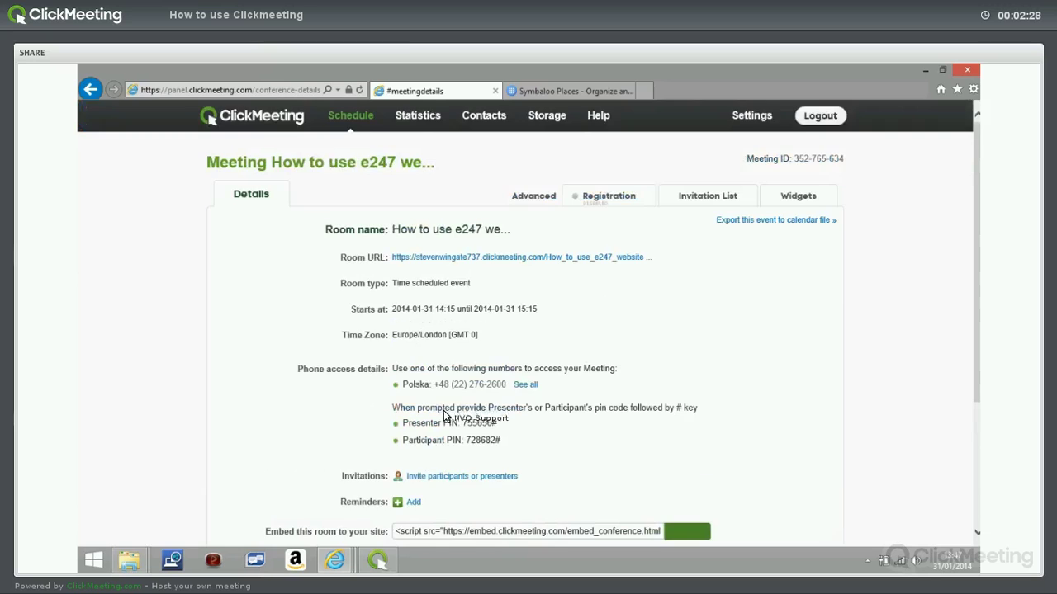
scroll(445, 415, down, 2)
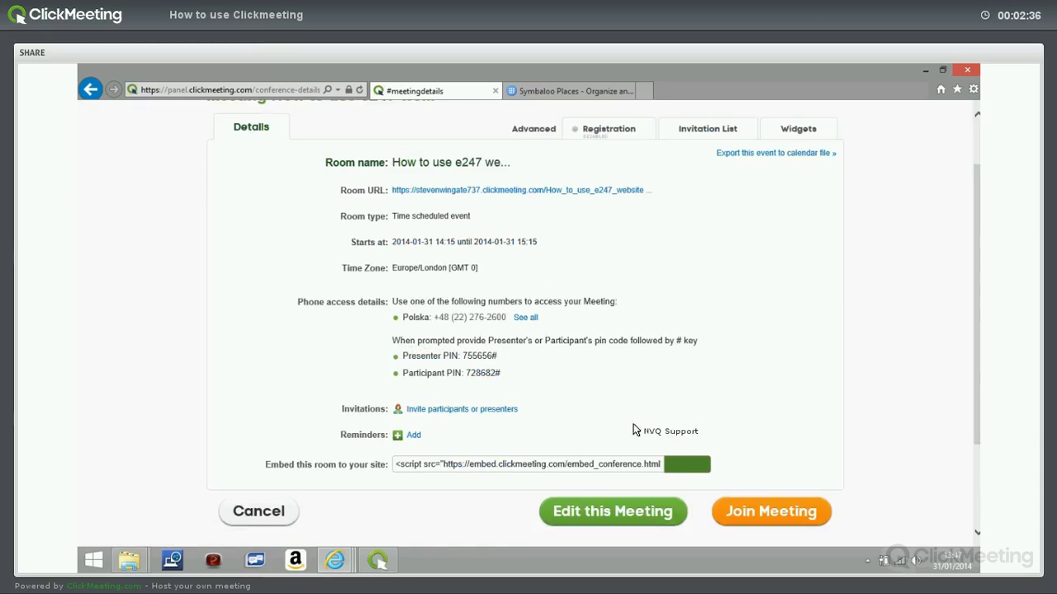
scroll(743, 510, up, 1)
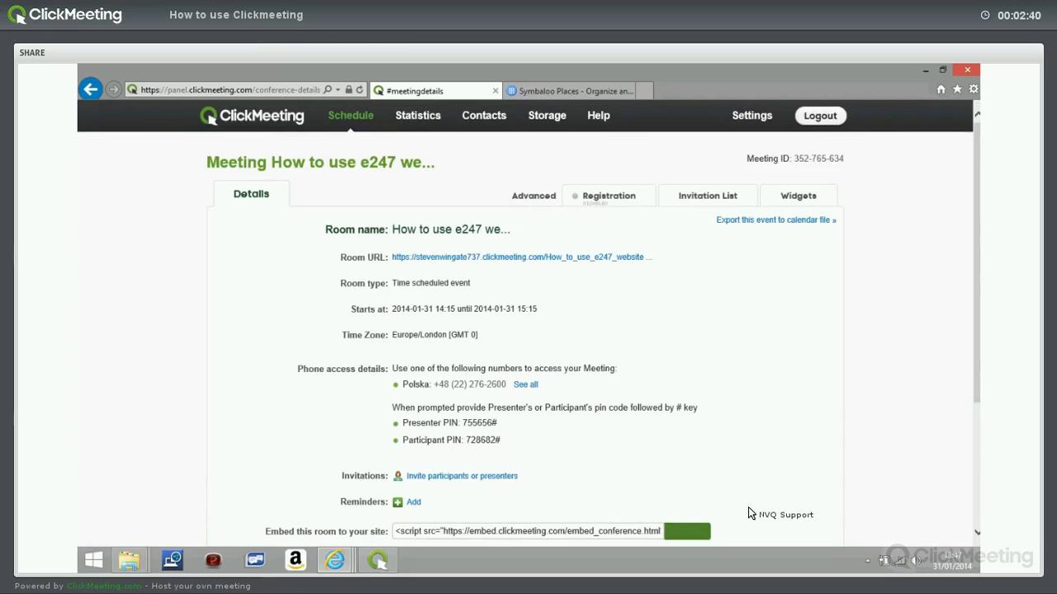
scroll(752, 514, down, 1)
click(749, 514)
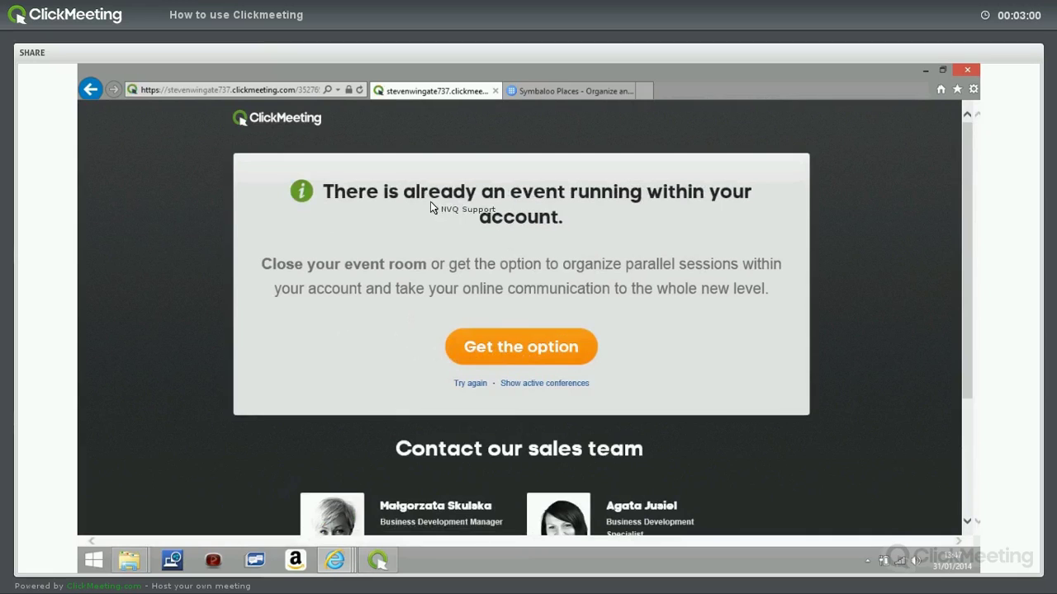
click(517, 347)
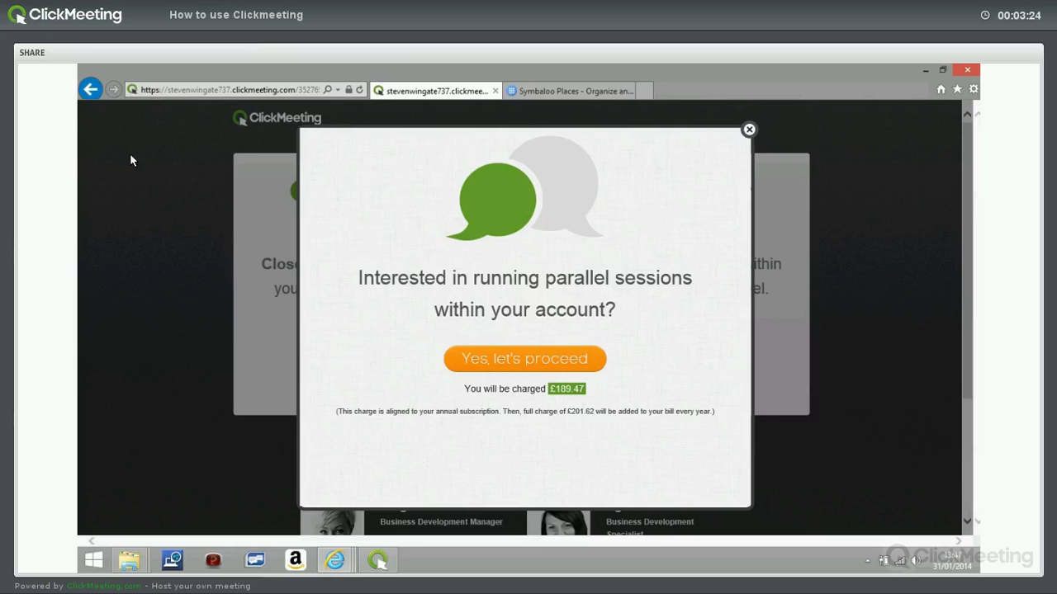
click(129, 208)
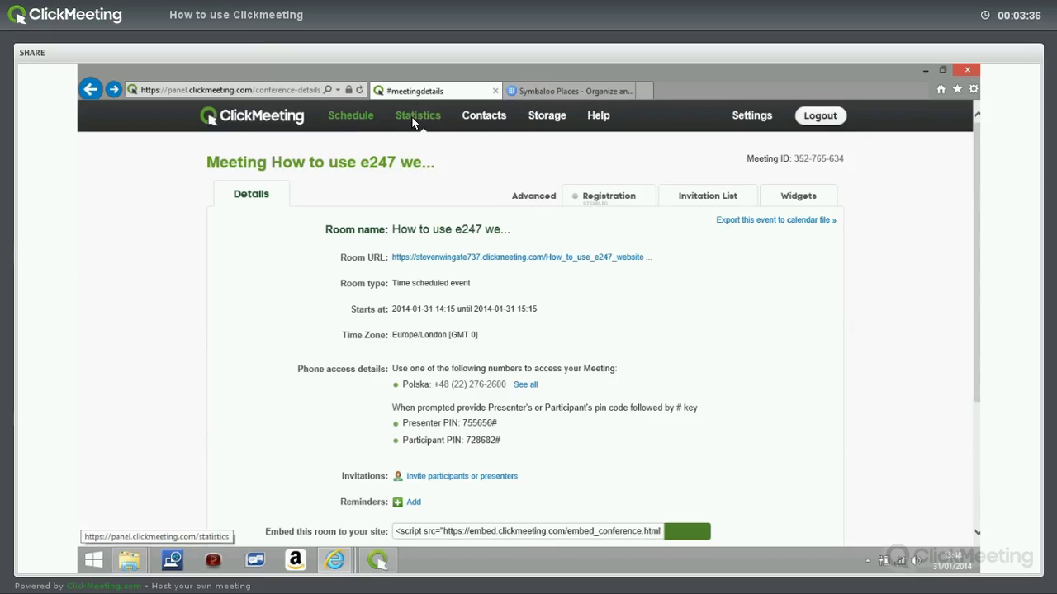
- Examine the account's session statistics and the list of past meeting sessions
click(412, 118)
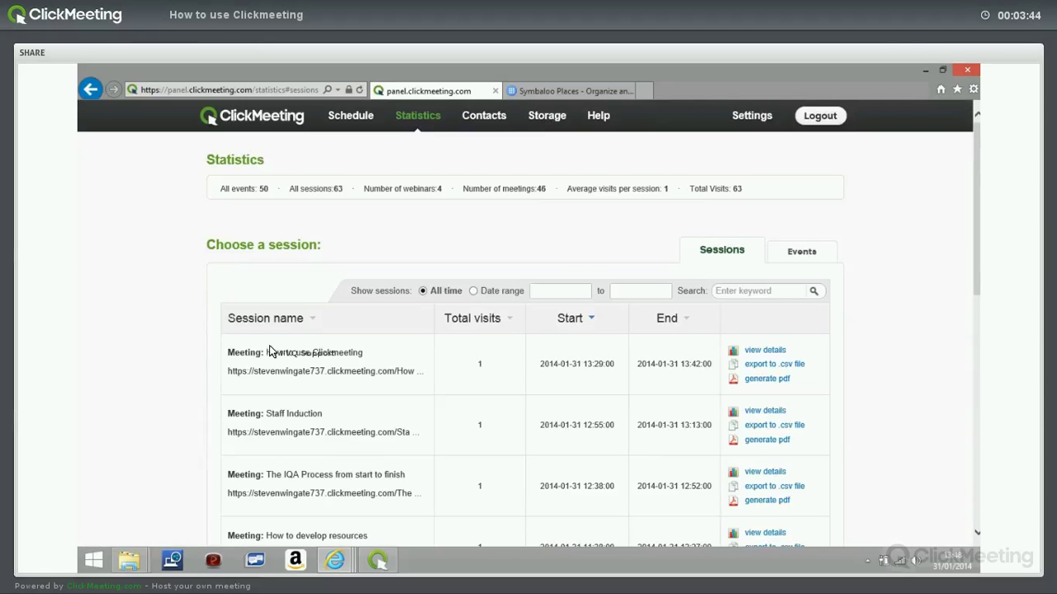
scroll(281, 353, down, 1)
scroll(537, 354, down, 6)
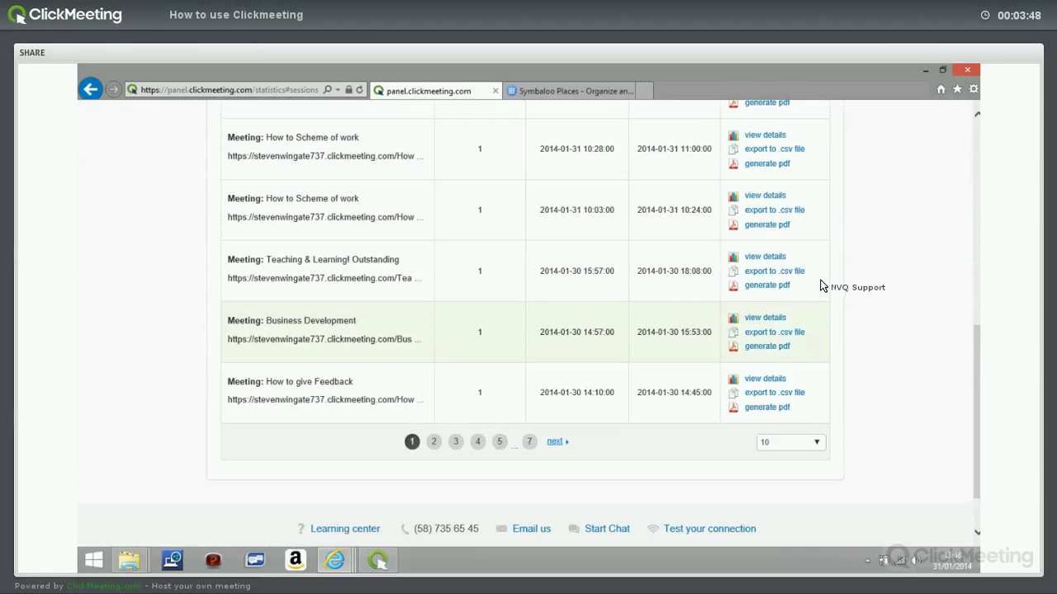
scroll(784, 285, up, 6)
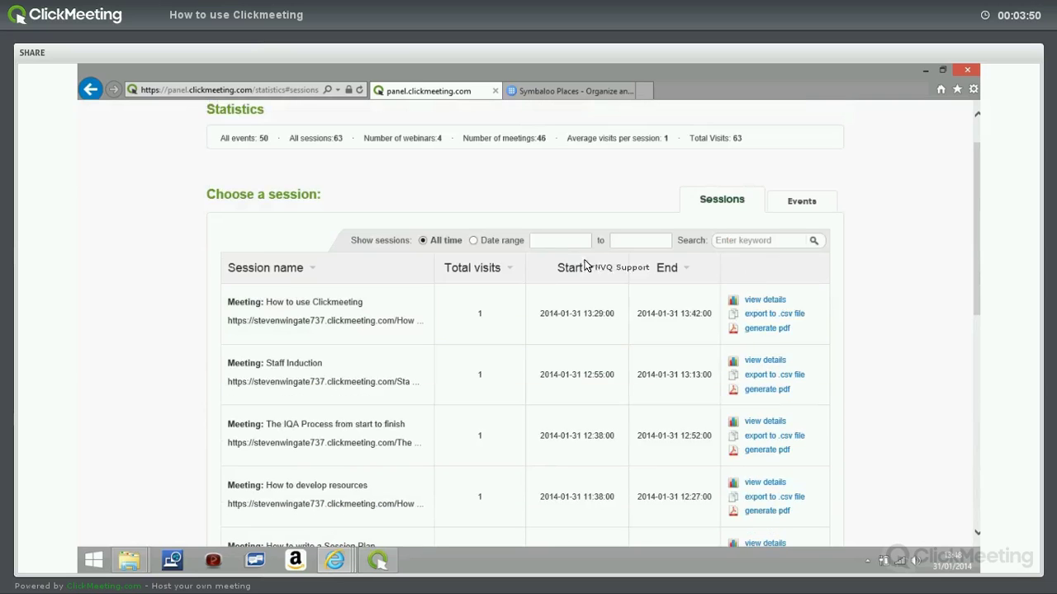
scroll(506, 275, down, 1)
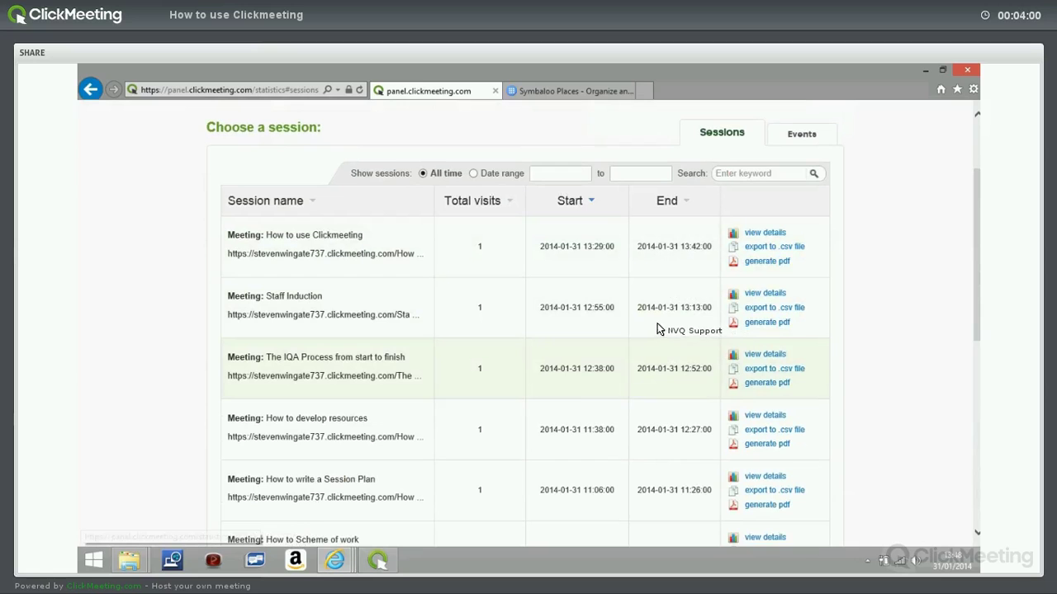
- Generate the PDF report for the Staff Induction session and save it to the computer
scroll(760, 266, down, 1)
click(761, 265)
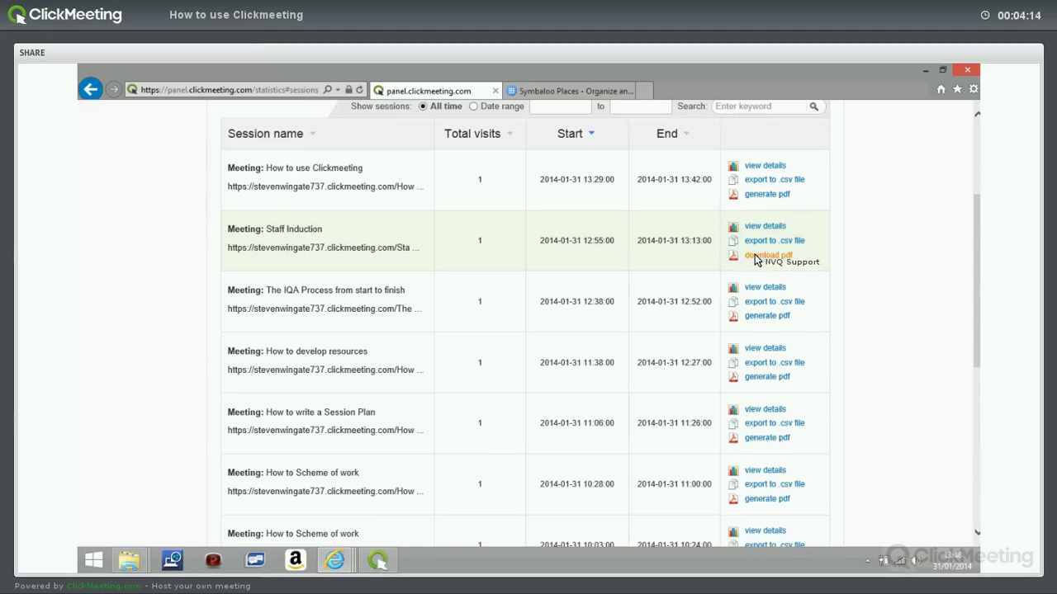
click(755, 257)
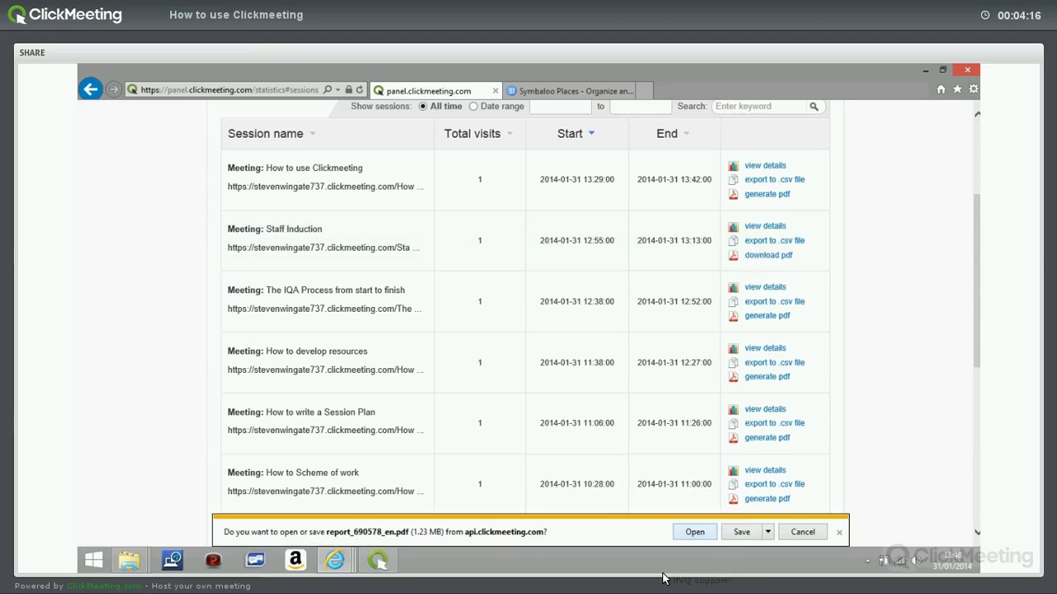
key(alt+s)
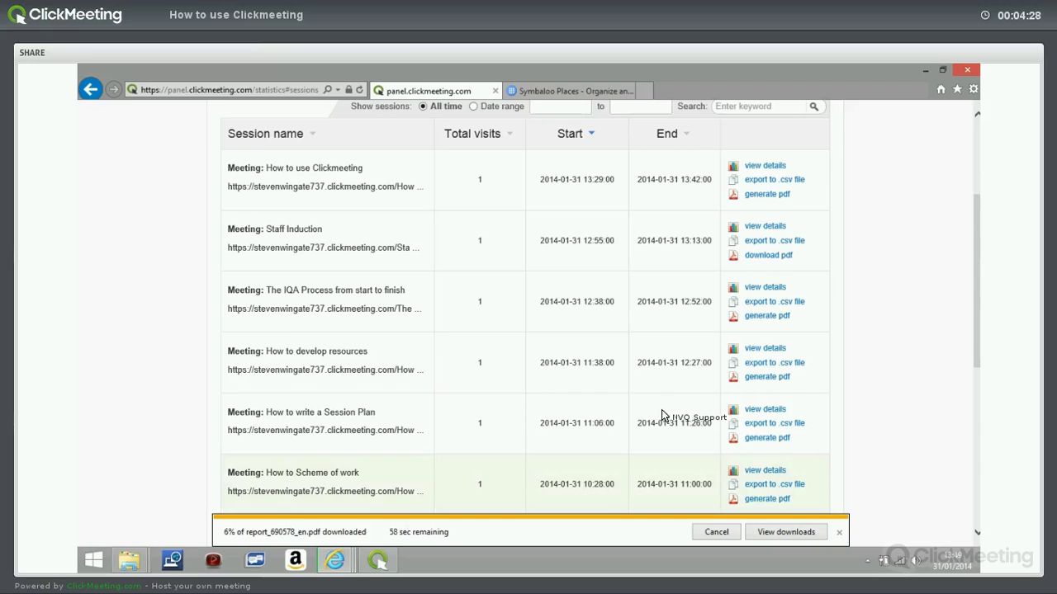
- Upload the "Using E247 Website" PowerPoint presentation to the account's file storage
scroll(661, 415, up, 1)
scroll(661, 415, up, 2)
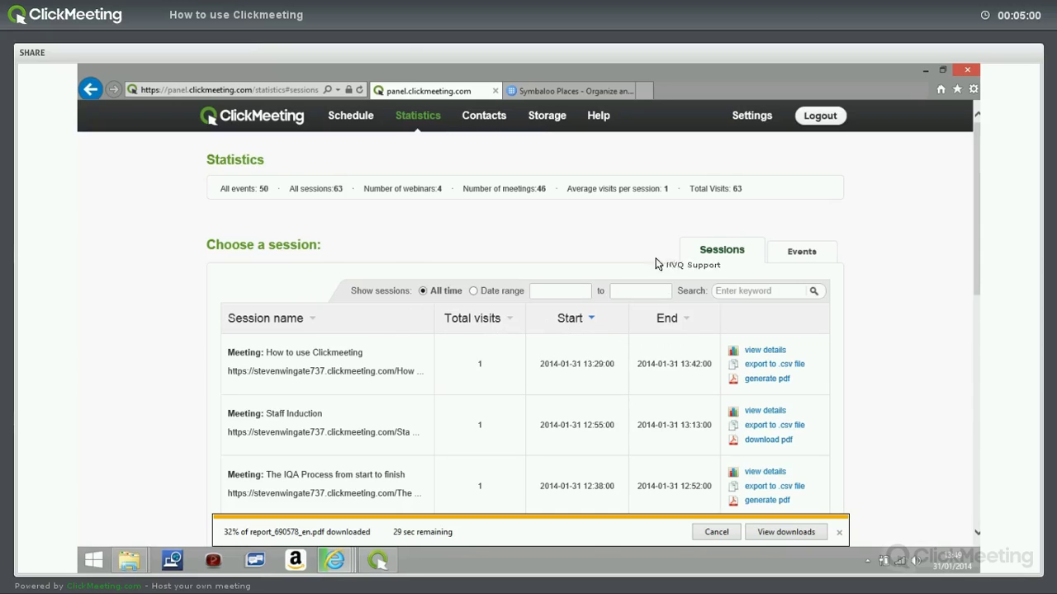
drag(738, 285, 737, 364)
click(737, 363)
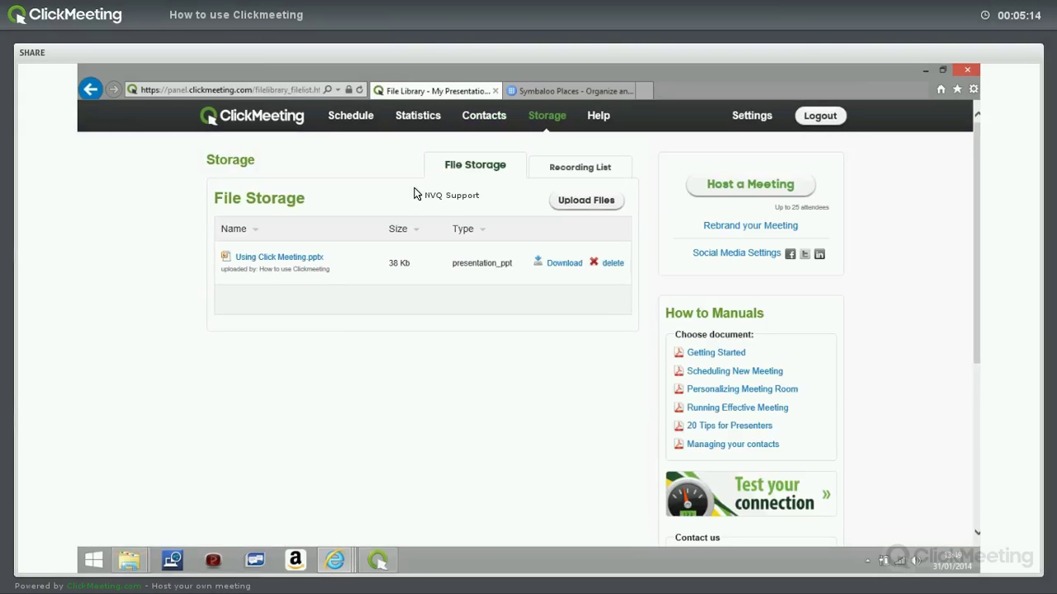
click(568, 202)
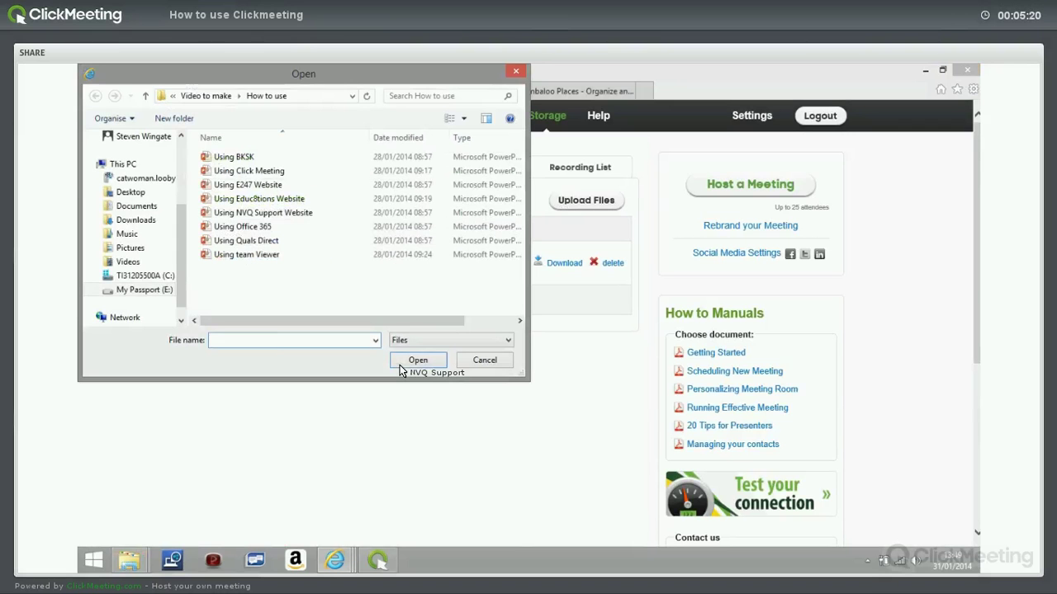
click(248, 184)
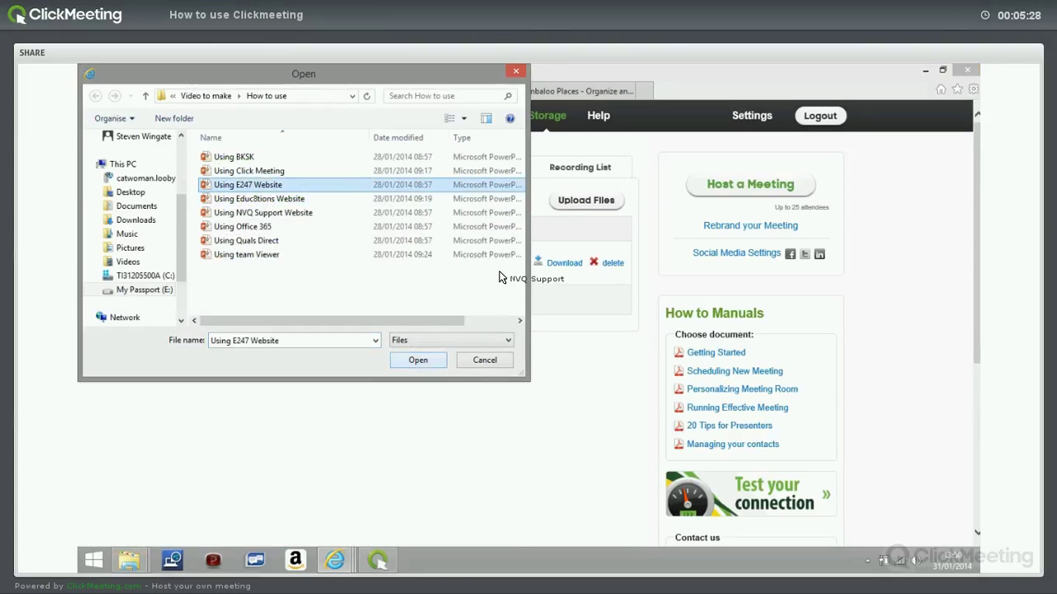
key(Return)
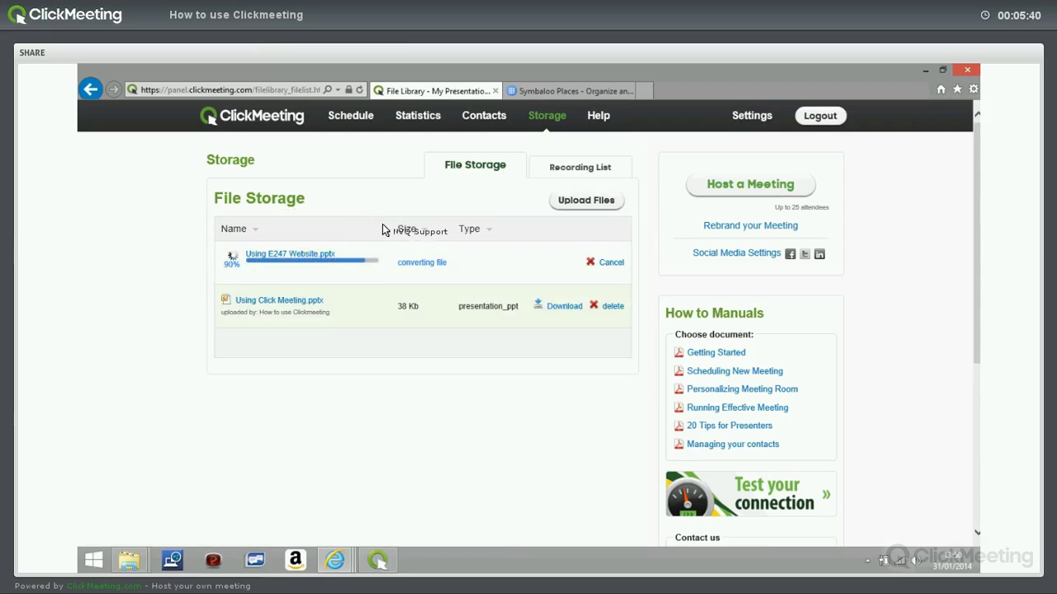
- Open the Staff Induction recording for editing and skip its playback to about 00:09:11
click(564, 171)
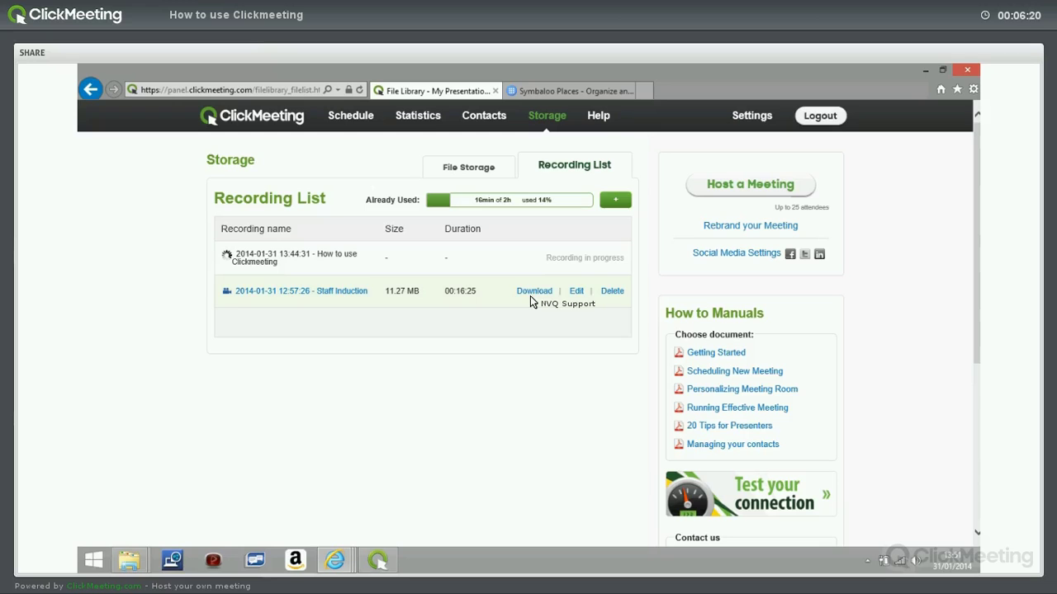
click(576, 293)
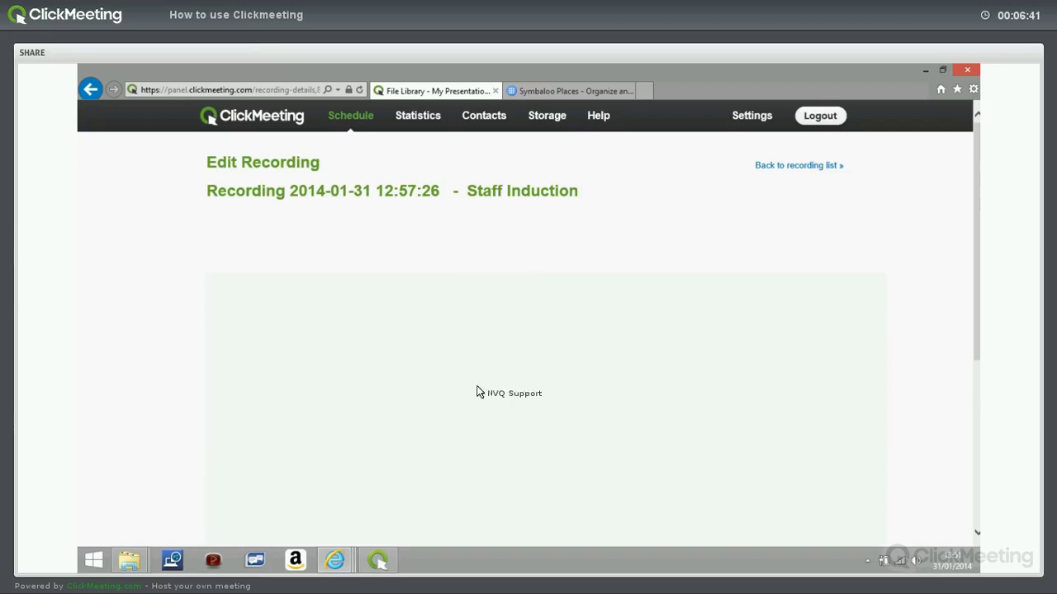
scroll(470, 463, down, 1)
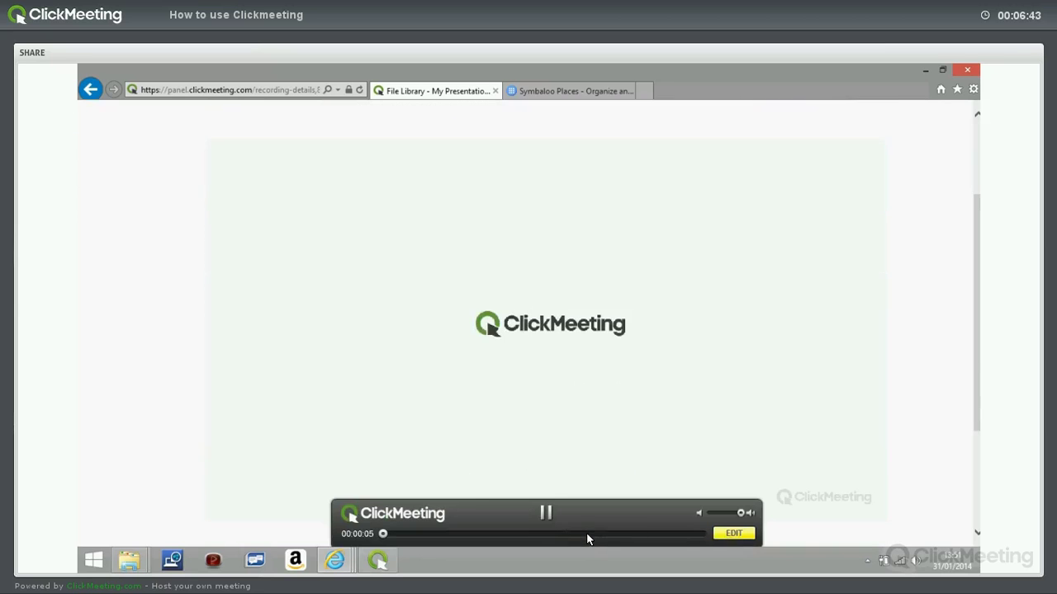
click(586, 534)
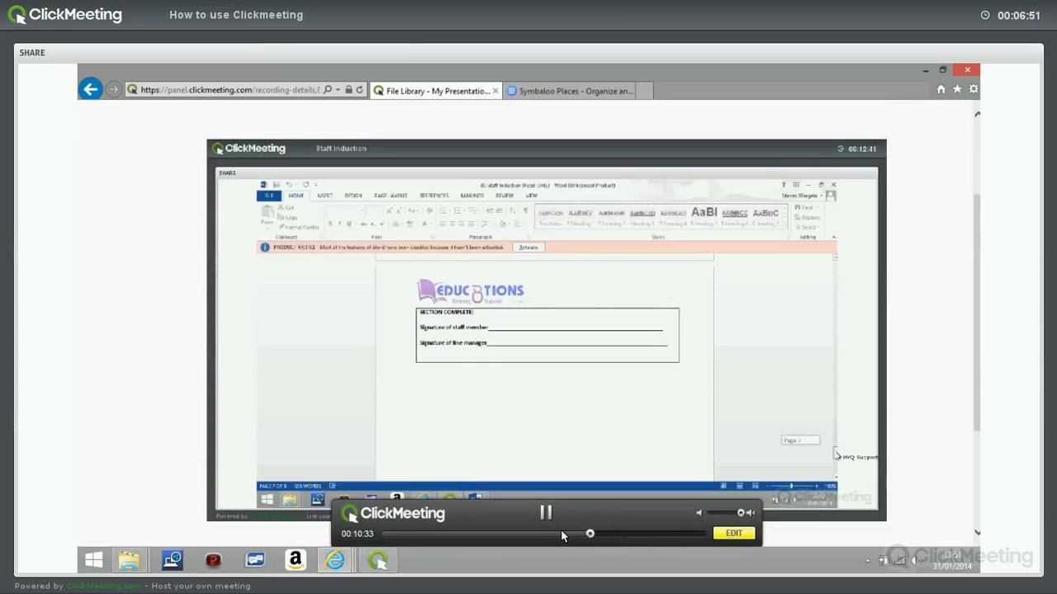
click(560, 534)
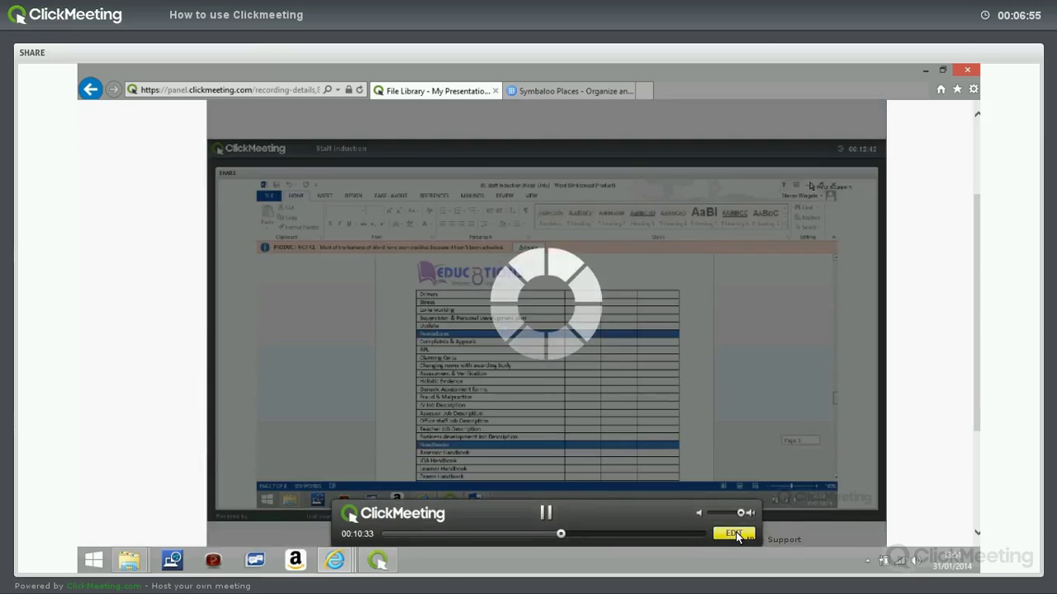
- Open the trimming controls for the Staff Induction recording and cancel the trim
click(734, 533)
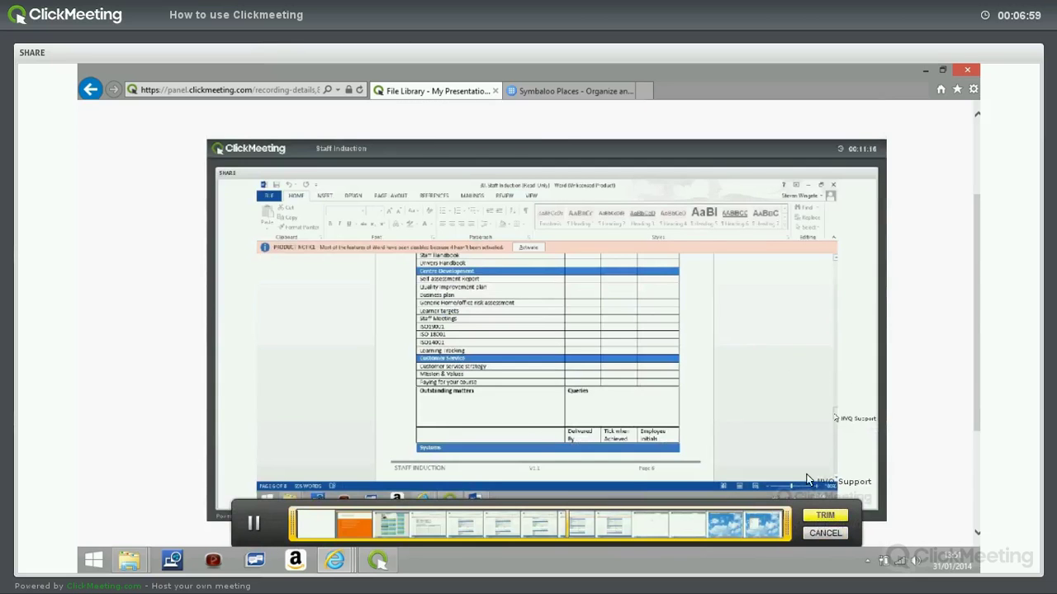
click(823, 534)
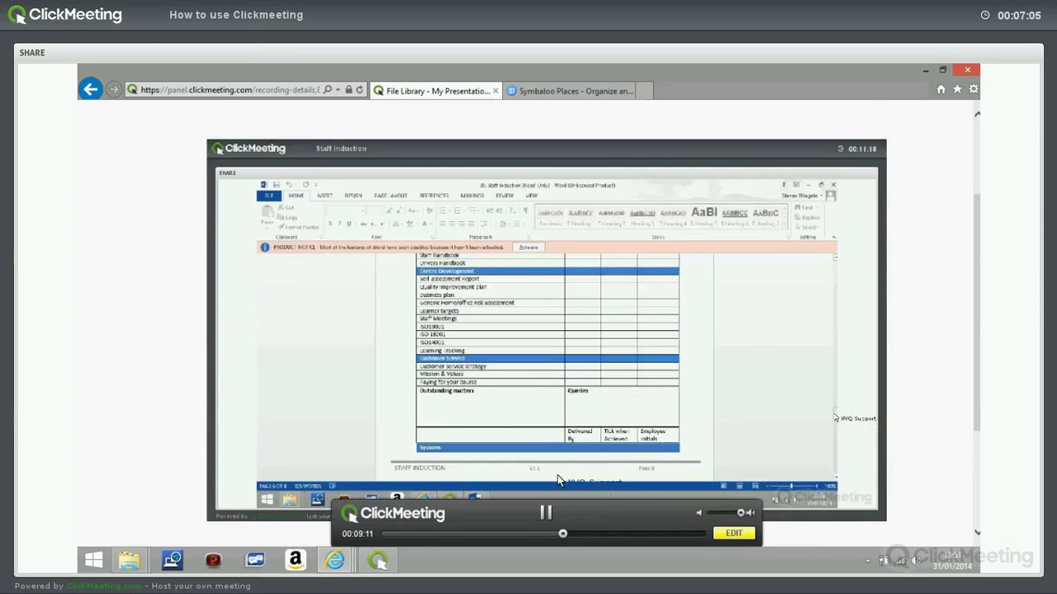
- Return to the recording list, open the connection test, and close it without running it
scroll(533, 508, up, 3)
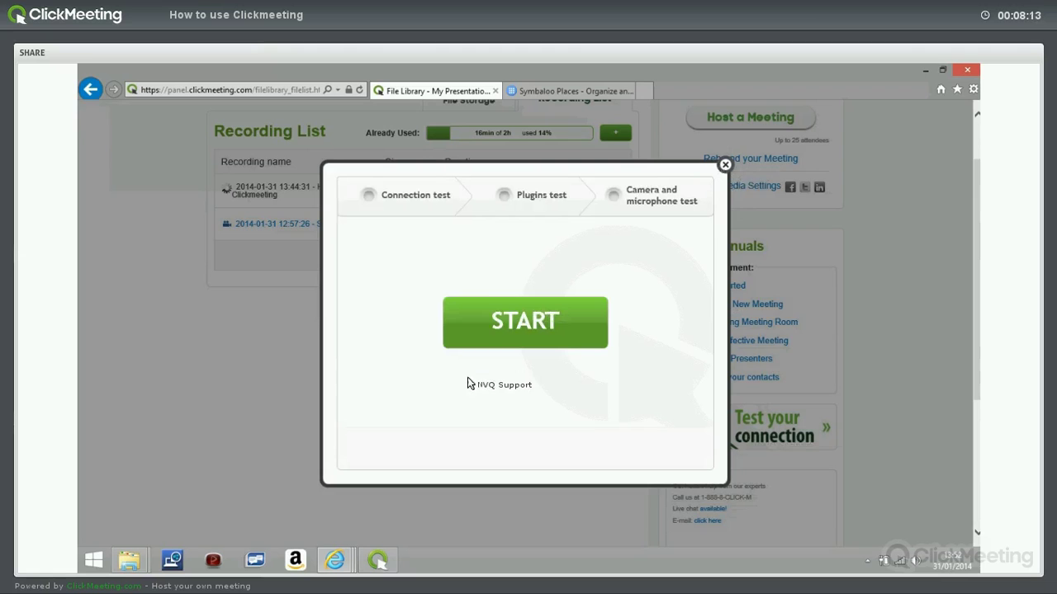
click(342, 131)
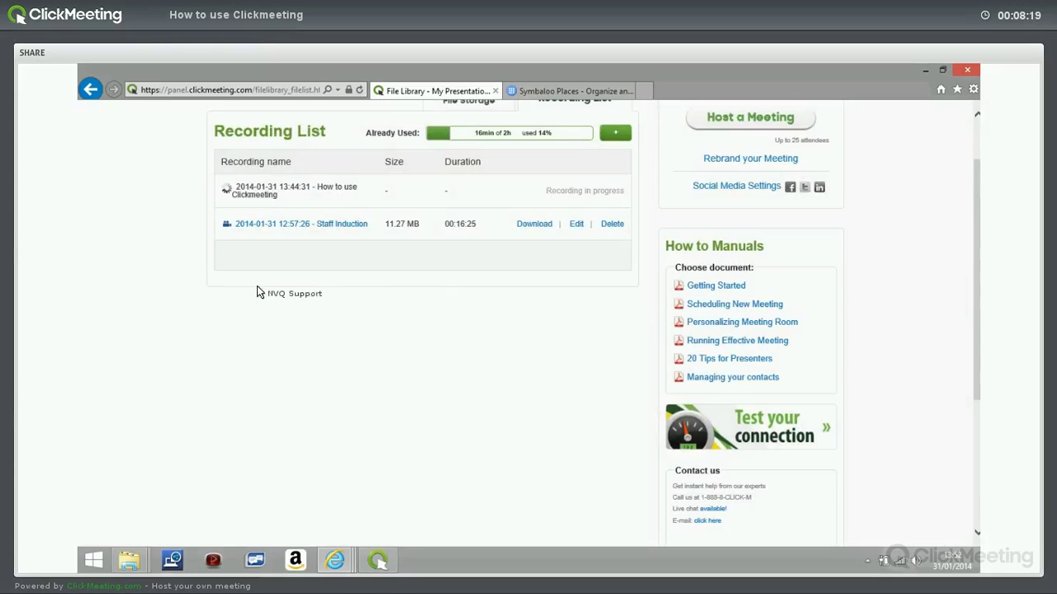
- Open the schedule of all meetings, examine the January 2014 calendar, and show the meetings as a list
scroll(230, 305, up, 1)
click(351, 115)
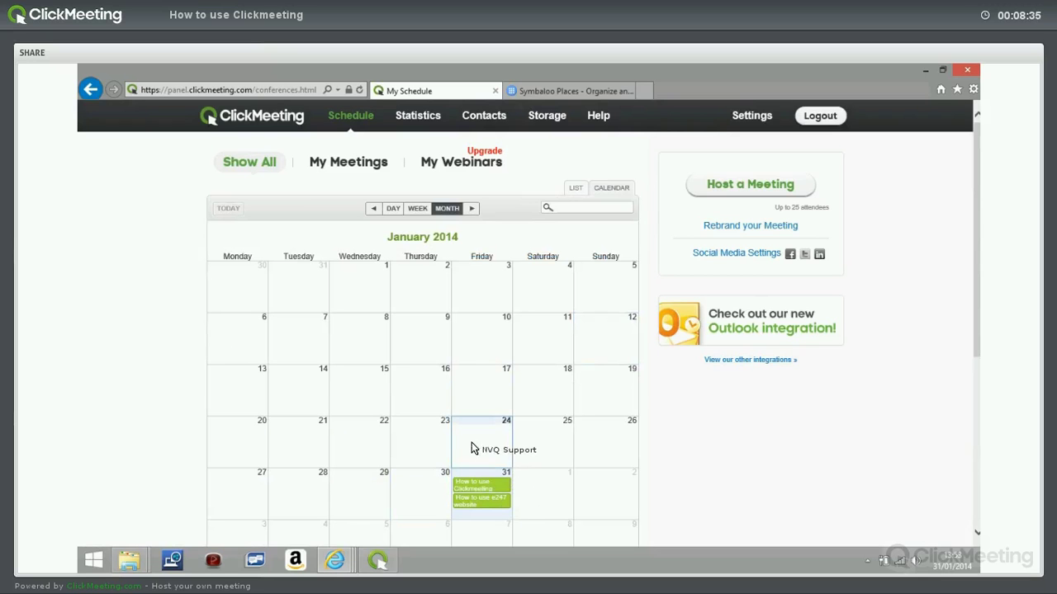
scroll(462, 425, down, 3)
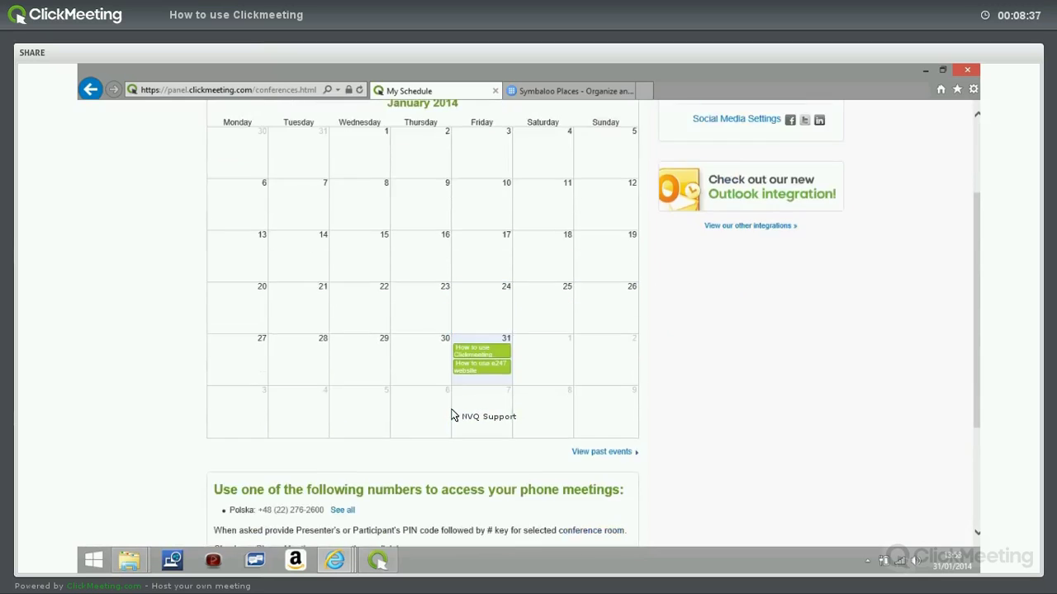
mouse_move(452, 416)
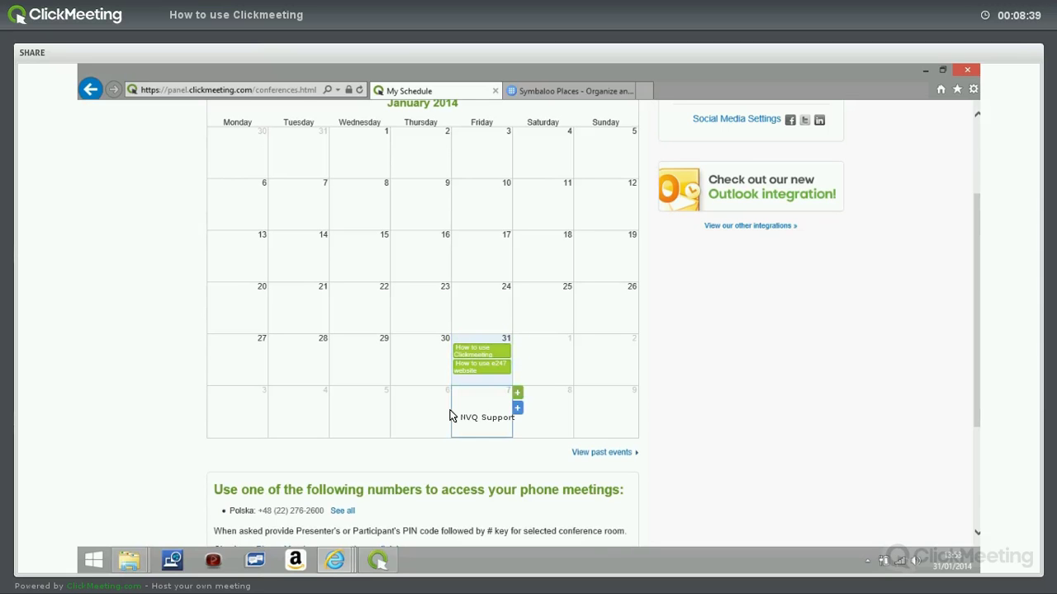
drag(452, 416, 686, 124)
scroll(459, 381, up, 3)
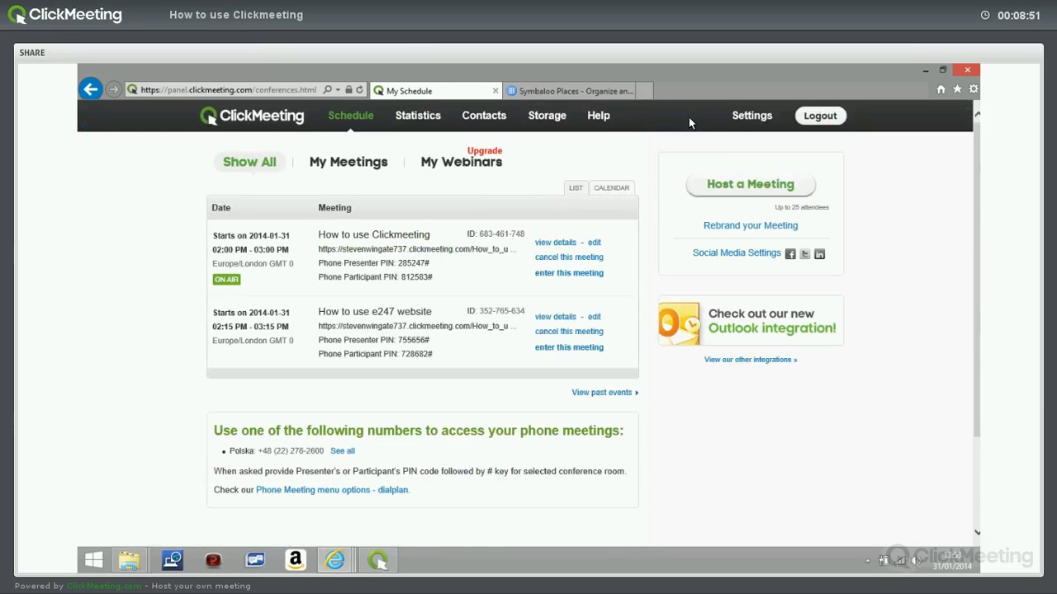
- Open the account settings and review the photo, billing and personal details sections
click(734, 118)
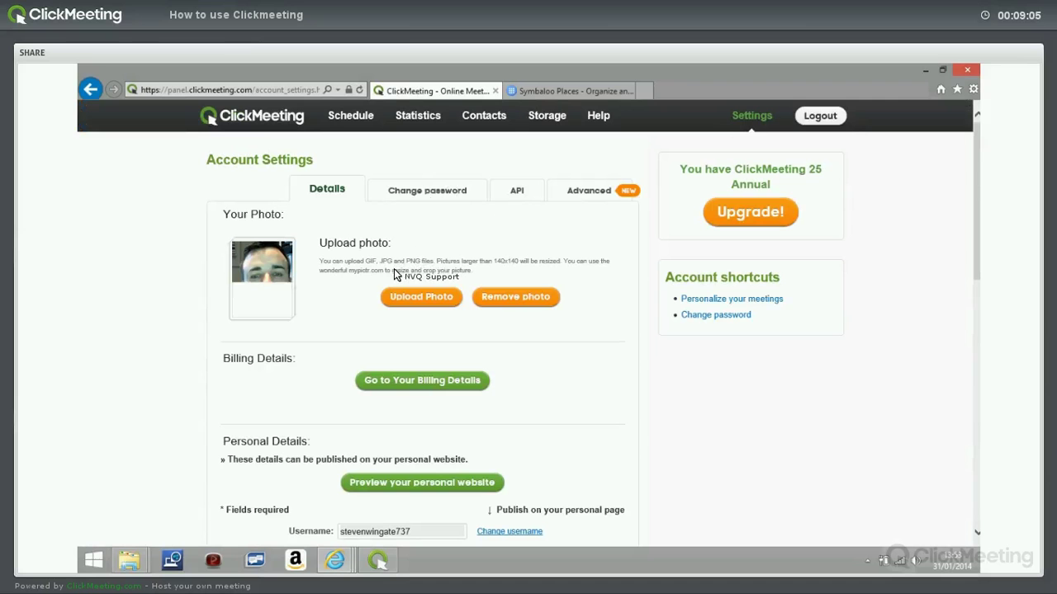
scroll(394, 275, down, 5)
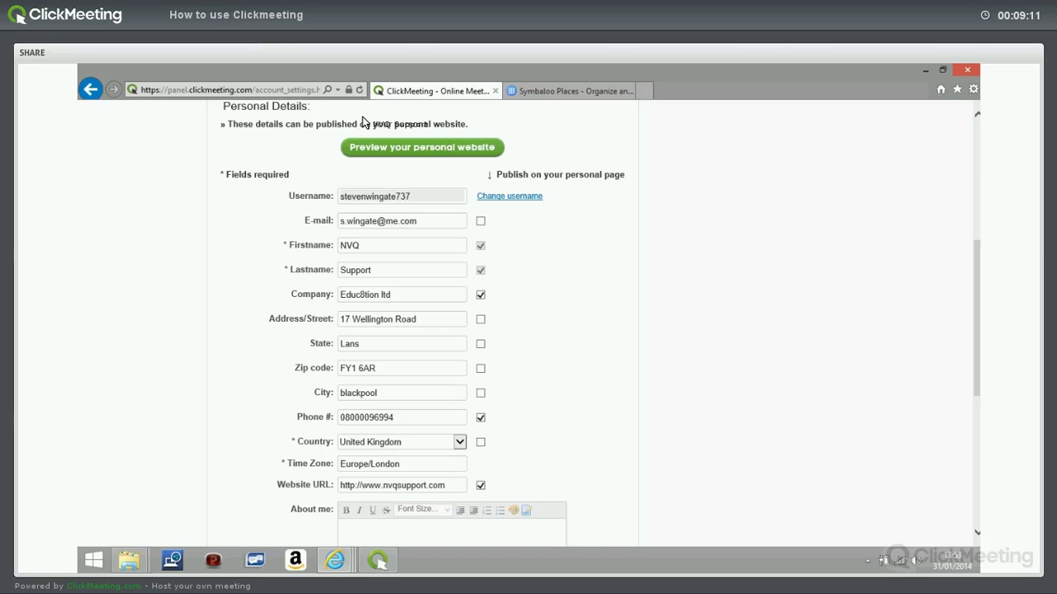
scroll(363, 116, up, 5)
- Return to the meeting schedule and switch to the browser window with the "How to use Clickmeeting" meeting room
click(363, 116)
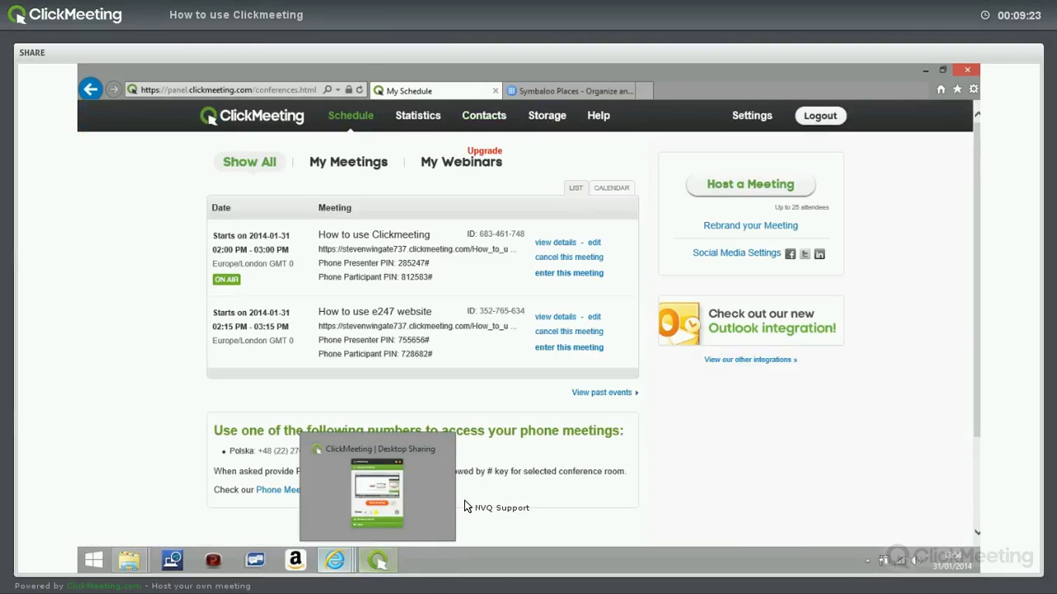
mouse_move(353, 518)
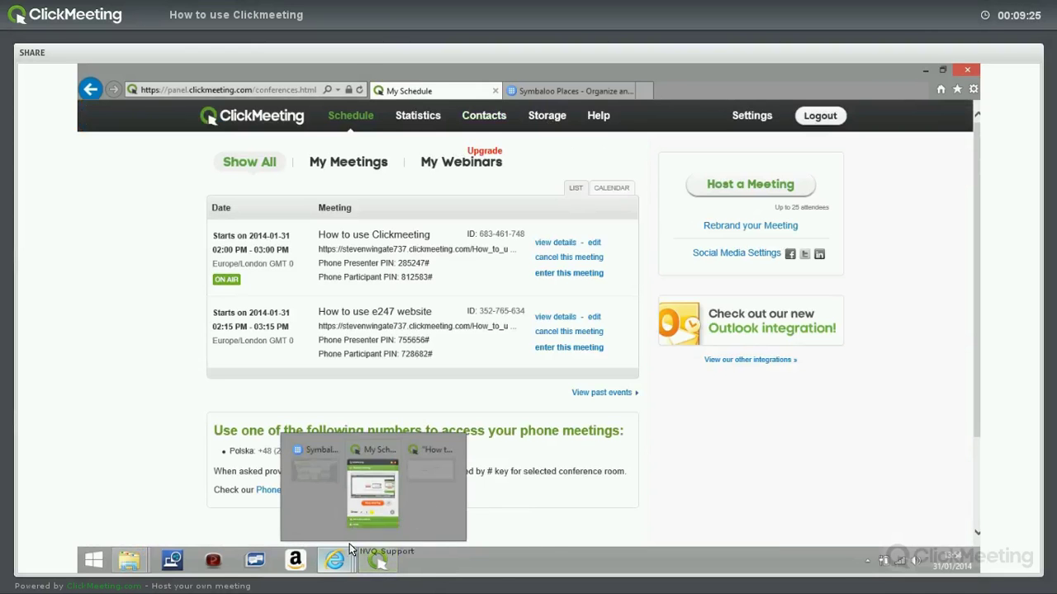
click(430, 515)
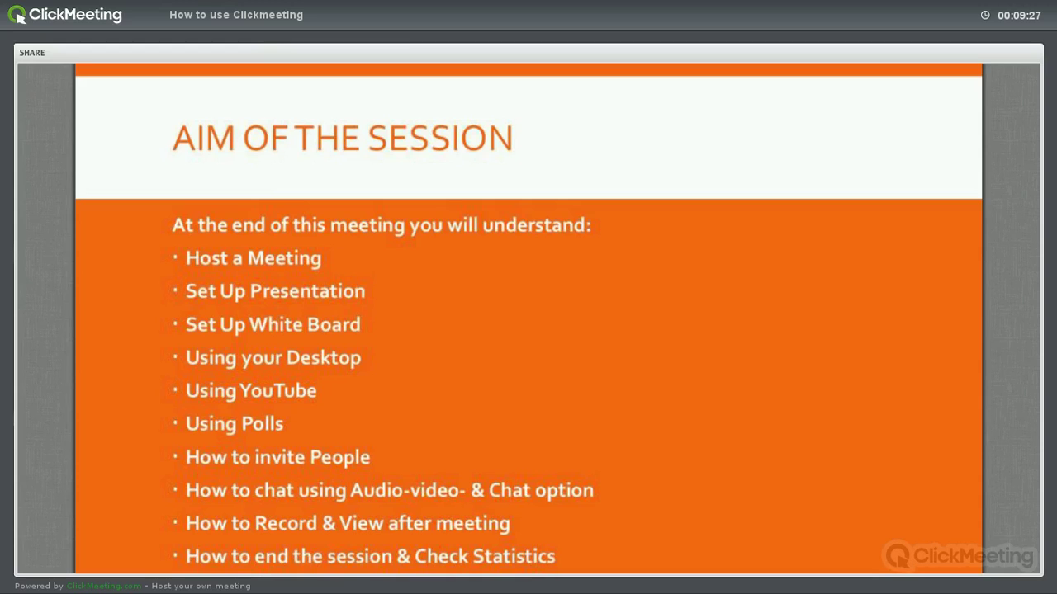